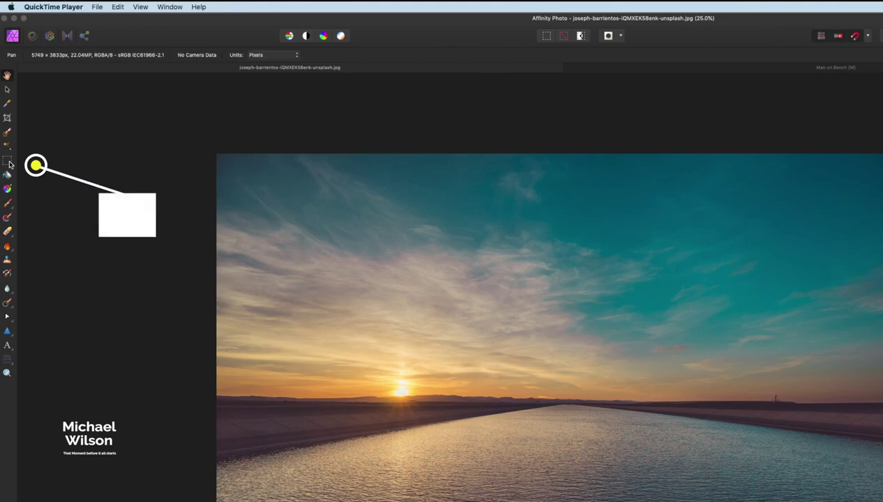
Step: Mask the sky layer with a rectangular selection from the top edge down to the horizon
{"action": "left_click", "coordinate": [9, 163]}
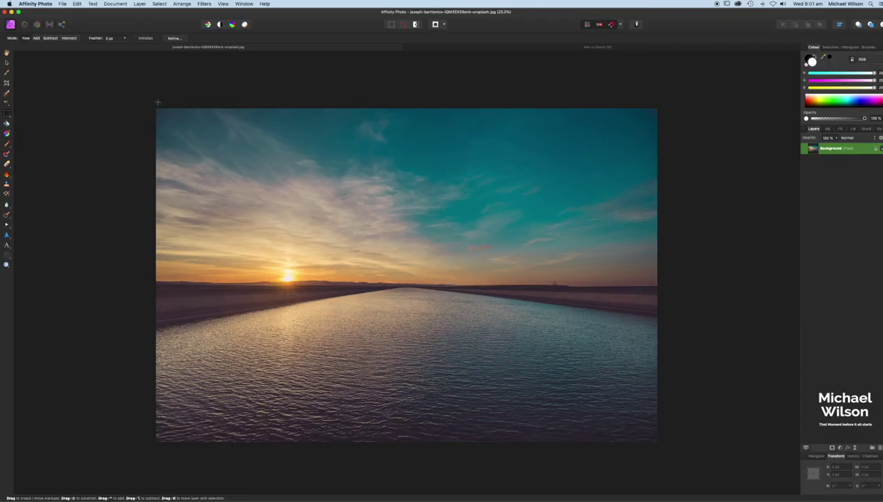
{"action": "left_click_drag", "start_coordinate": [147, 99], "coordinate": [659, 280]}
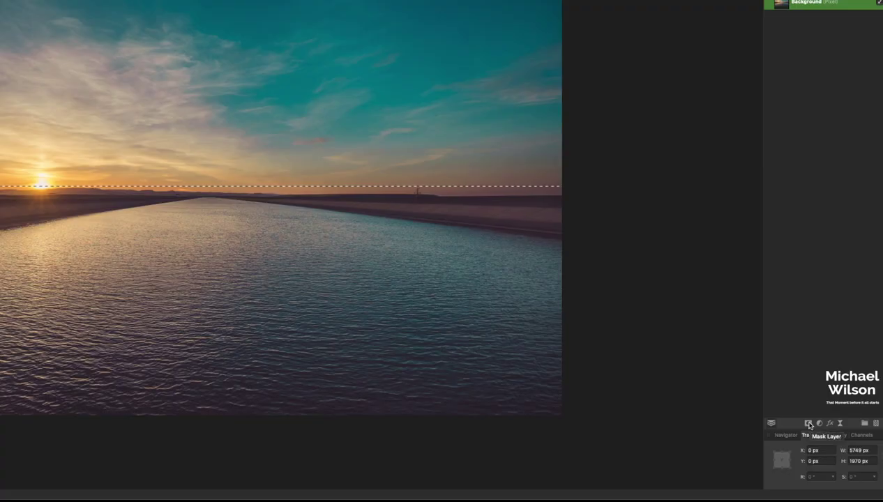
{"action": "left_click", "coordinate": [808, 423]}
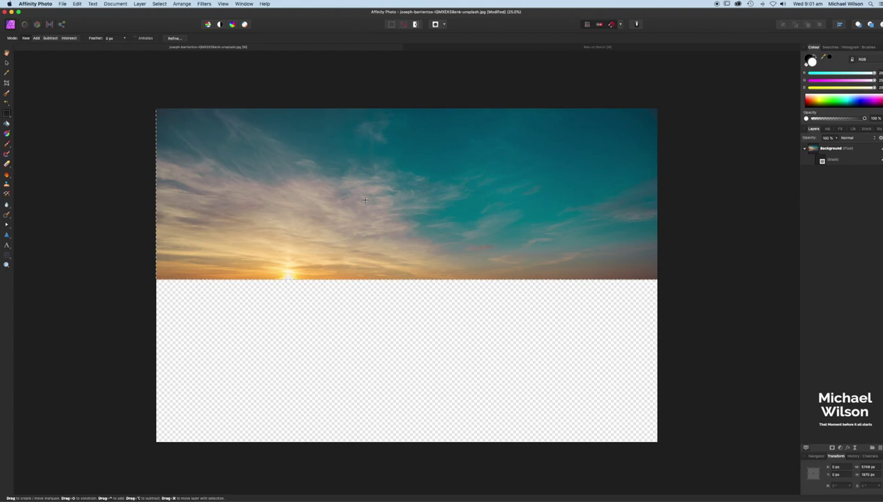
{"action": "left_click", "coordinate": [804, 149]}
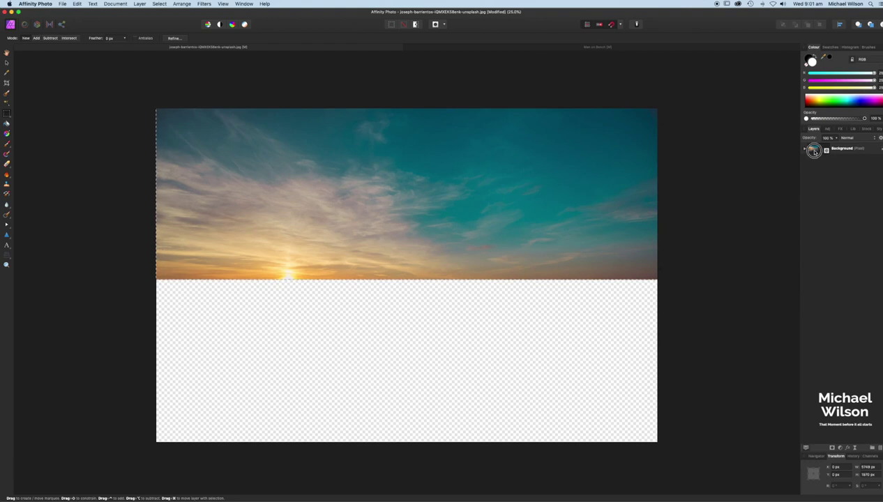
{"action": "left_click", "coordinate": [813, 150]}
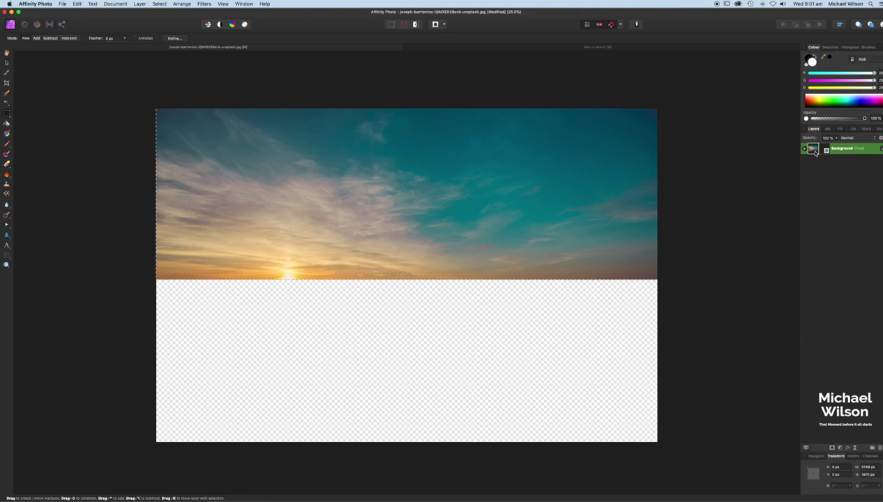
Step: Duplicate the masked sky layer and flip the lower copy vertically to mirror the sunset
{"action": "key", "text": "super+j"}
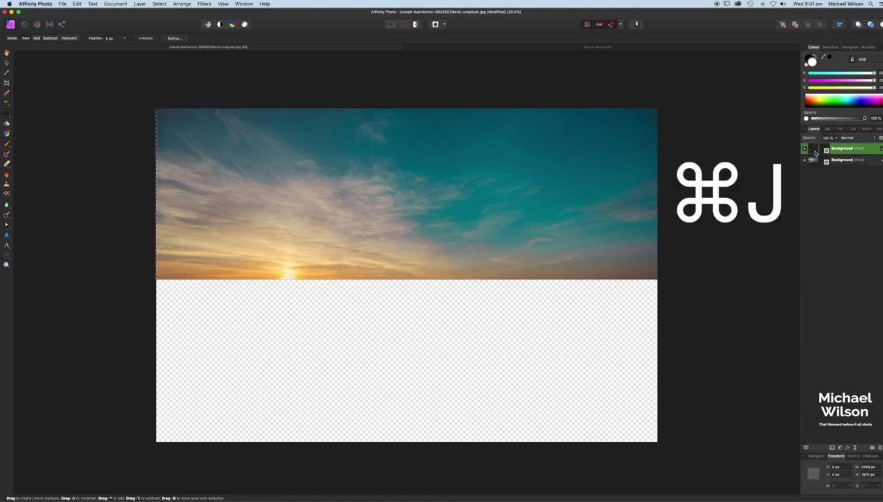
{"action": "left_click", "coordinate": [851, 160]}
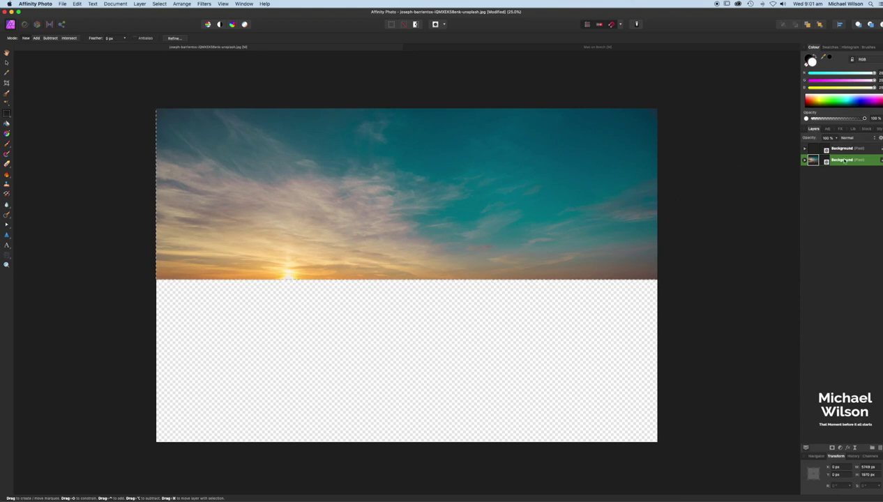
{"action": "left_click", "coordinate": [181, 5]}
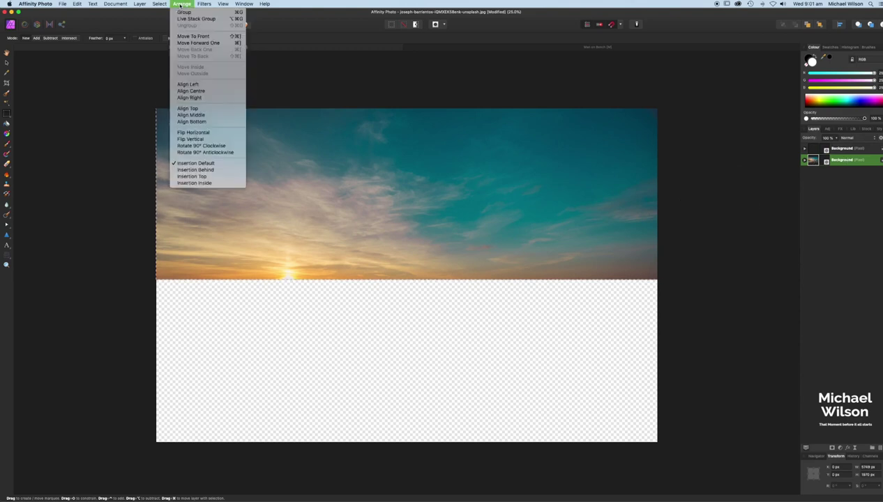
{"action": "left_click", "coordinate": [189, 139]}
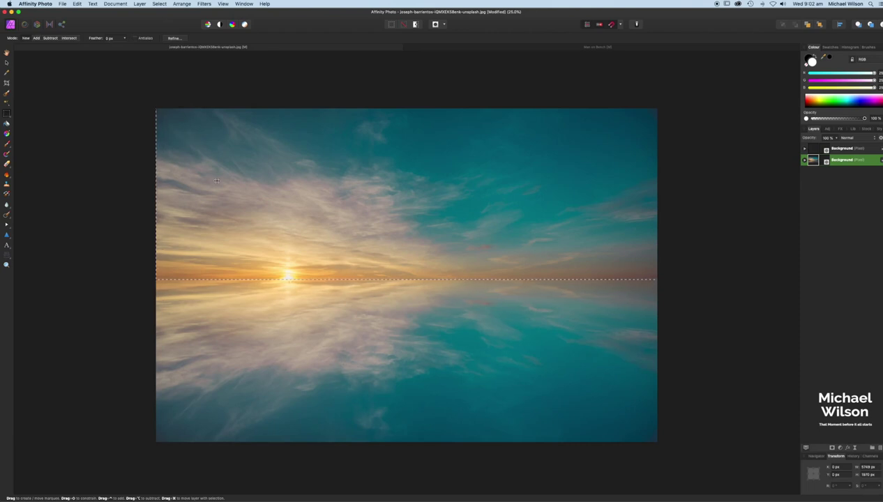
Step: Deselect, then nudge the flipped sky a few pixels down so it meets the horizon
{"action": "key", "text": "super+d"}
{"action": "left_click", "coordinate": [7, 63]}
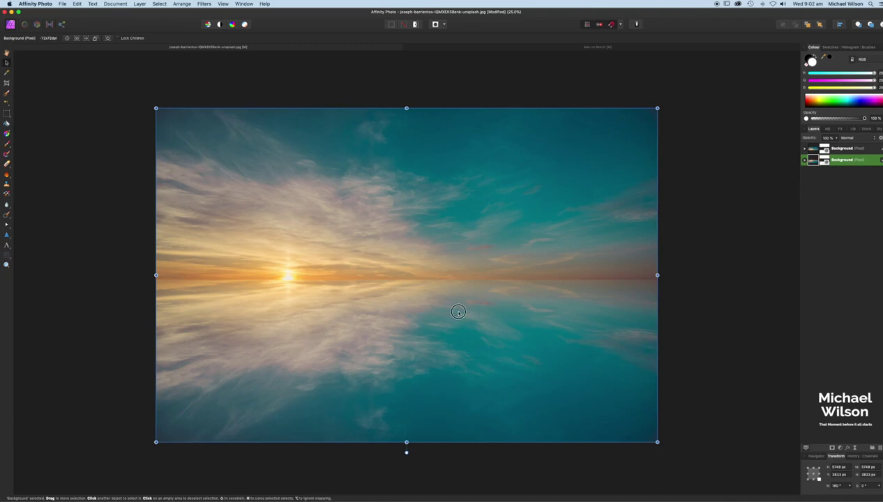
{"action": "mouse_move", "coordinate": [457, 313]}
{"action": "left_mouse_down"}
{"action": "mouse_move", "coordinate": [458, 327]}
{"action": "mouse_move", "coordinate": [454, 316]}
{"action": "left_mouse_up"}
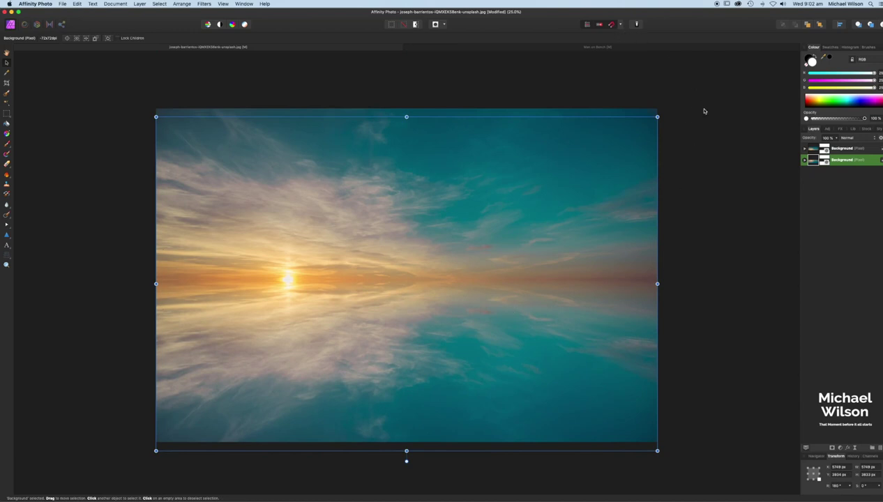
{"action": "left_click", "coordinate": [699, 129]}
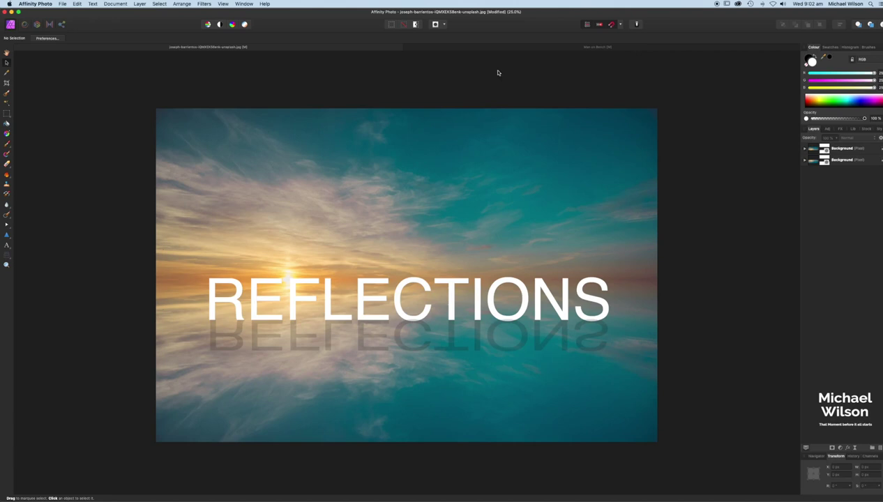
Step: Copy the man on the bench into the sunset, shrink it and set it on the horizon
{"action": "left_click", "coordinate": [465, 49]}
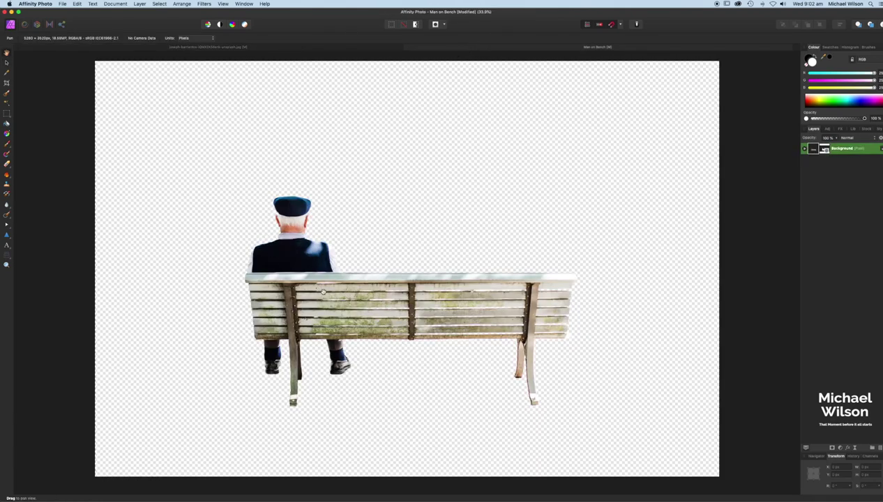
{"action": "key", "text": "super+c"}
{"action": "left_click", "coordinate": [293, 50]}
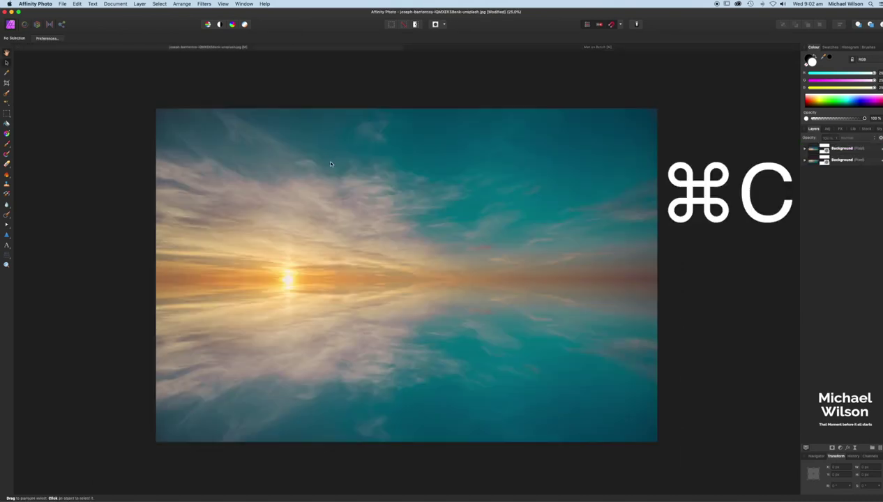
{"action": "key", "text": "super+v"}
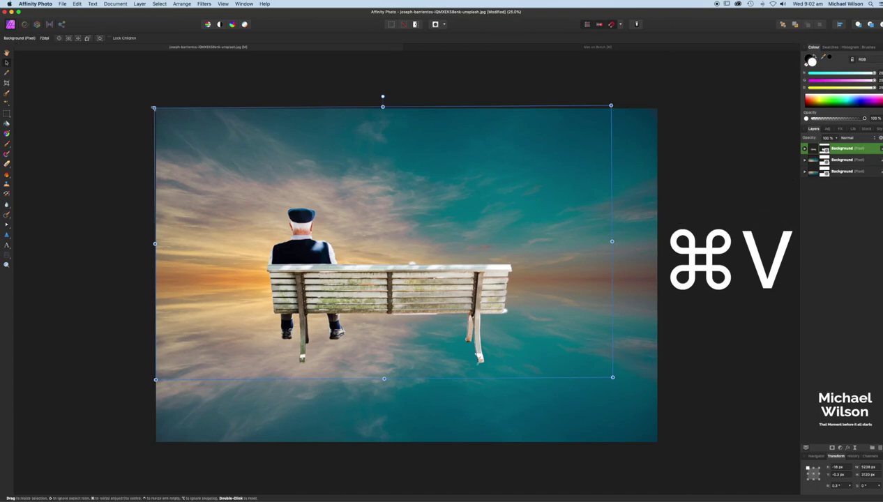
{"action": "left_click_drag", "start_coordinate": [154, 108], "coordinate": [358, 228]}
{"action": "left_click_drag", "start_coordinate": [514, 343], "coordinate": [349, 313]}
Step: Duplicate the man-and-bench layer, flip it vertically and drag it beneath the bench
{"action": "left_click", "coordinate": [694, 268]}
{"action": "left_click", "coordinate": [294, 314]}
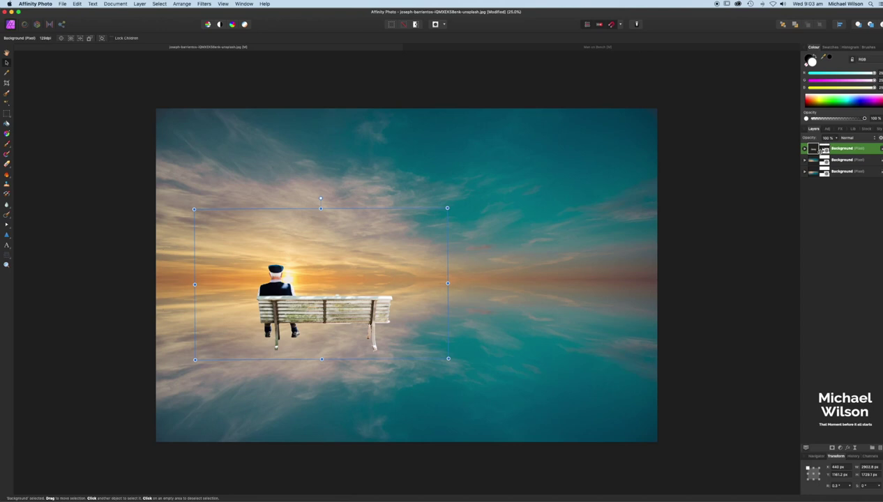
{"action": "key", "text": "super+j"}
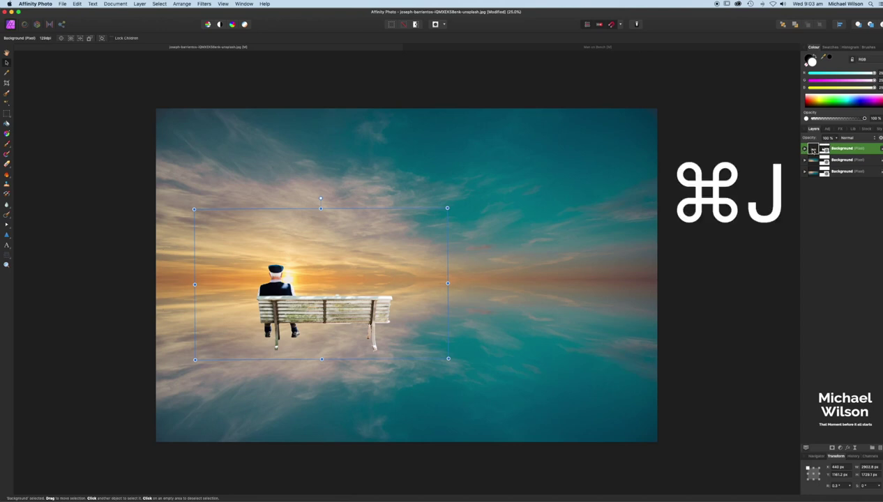
{"action": "key", "text": "super+j"}
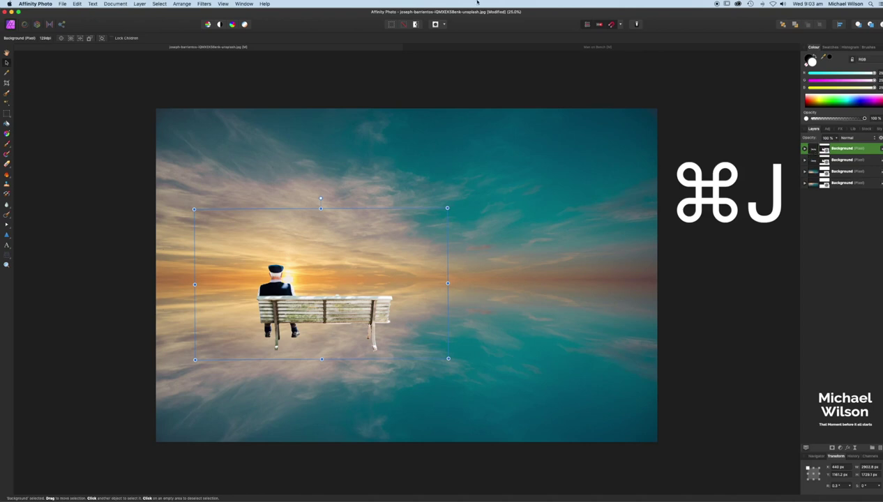
{"action": "left_click", "coordinate": [181, 4]}
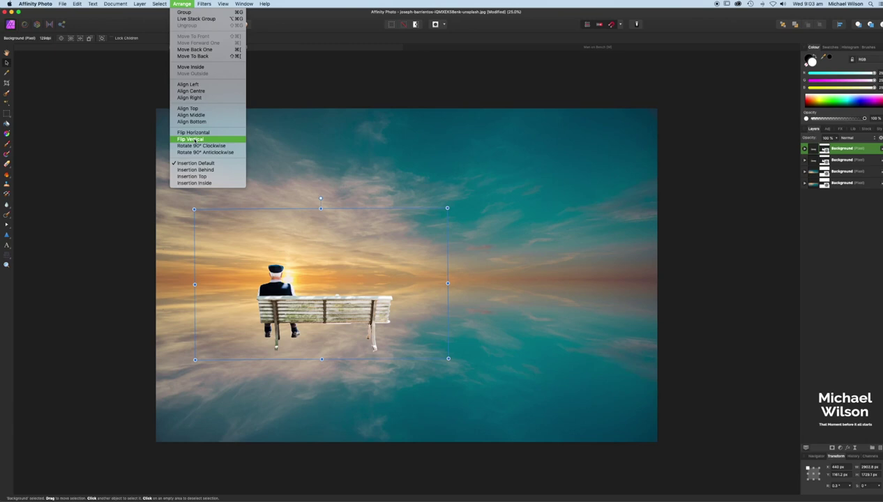
{"action": "left_click", "coordinate": [191, 139]}
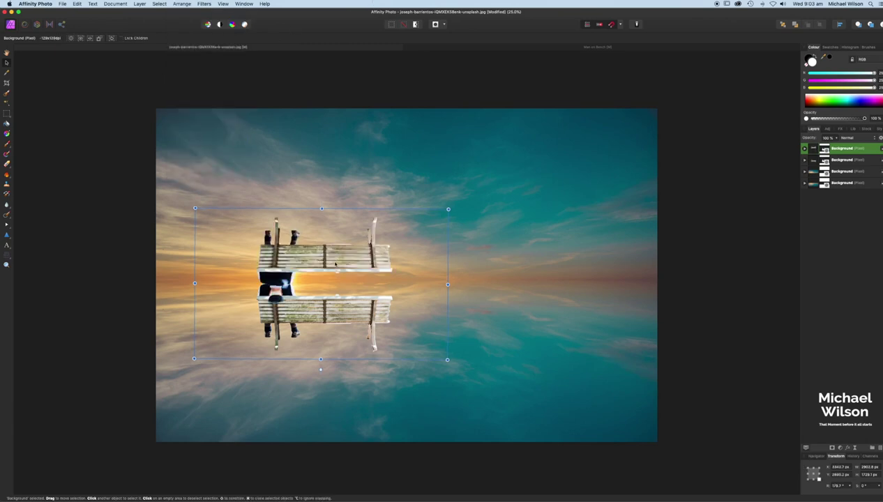
{"action": "left_click_drag", "start_coordinate": [334, 258], "coordinate": [334, 366]}
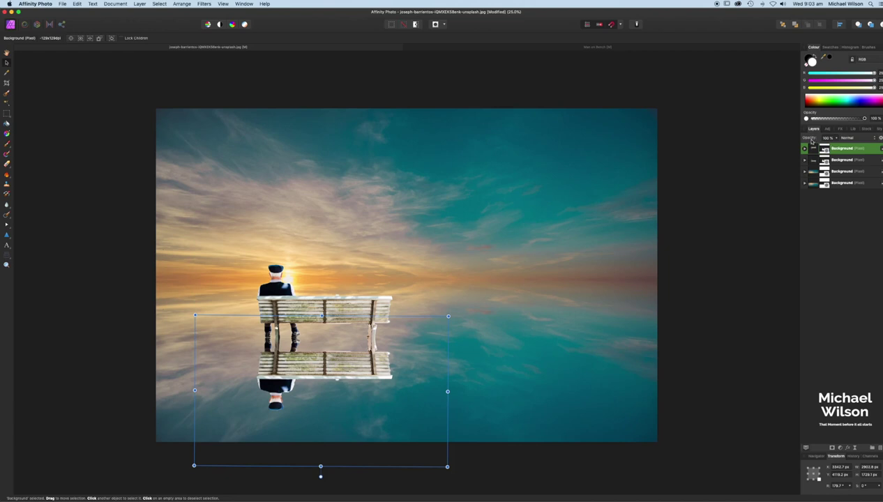
Step: Lower the flipped man-and-bench layer's opacity to 20% to fade the reflection
{"action": "left_click", "coordinate": [837, 138]}
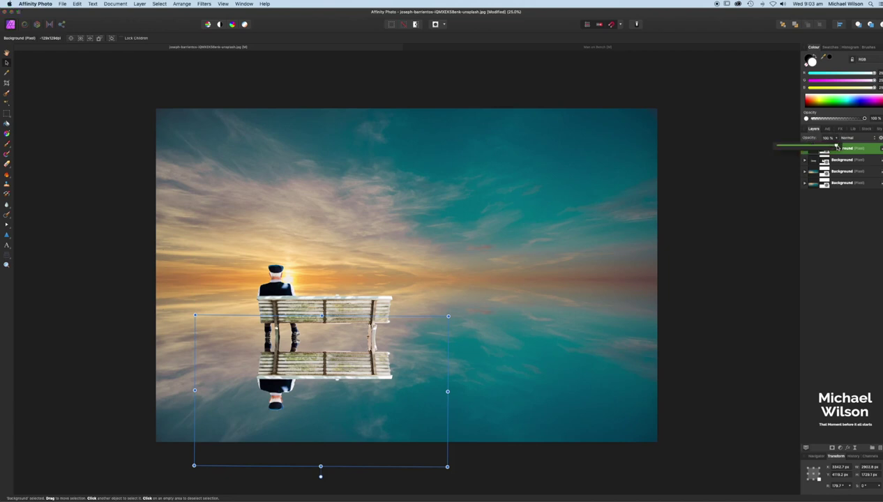
{"action": "left_click_drag", "start_coordinate": [830, 144], "coordinate": [788, 145]}
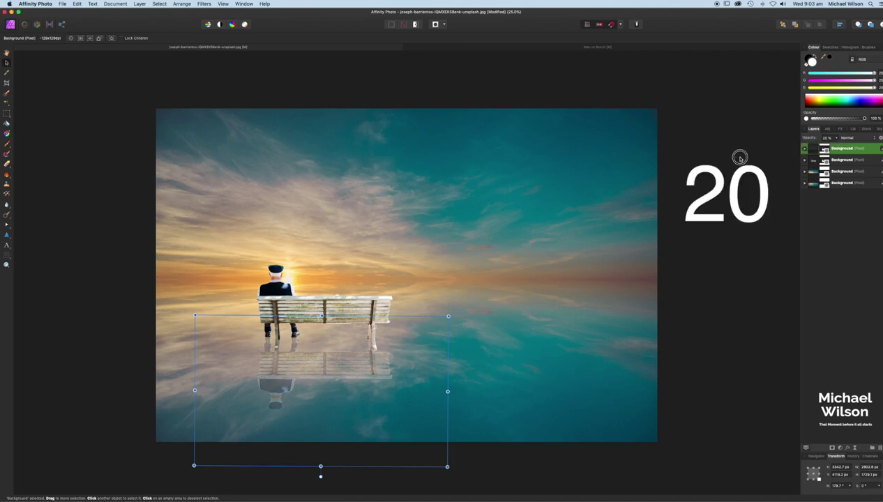
{"action": "left_click", "coordinate": [733, 157]}
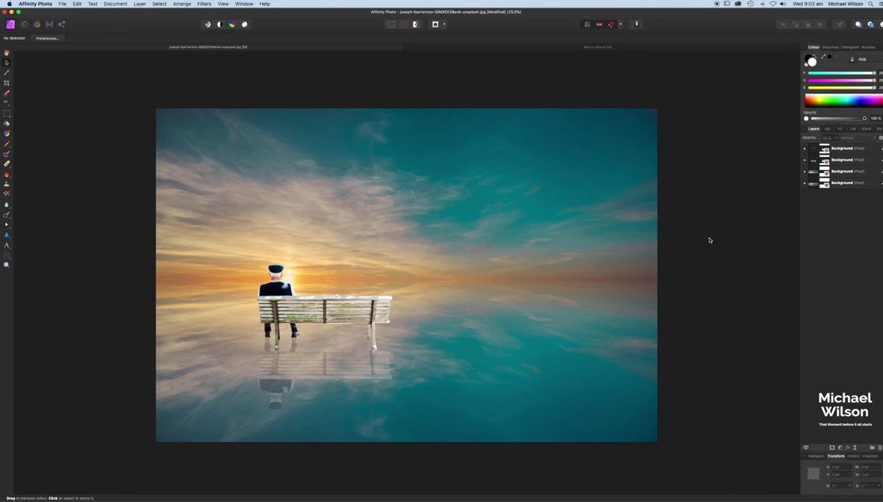
{"action": "left_click", "coordinate": [806, 150]}
{"action": "left_click", "coordinate": [811, 150]}
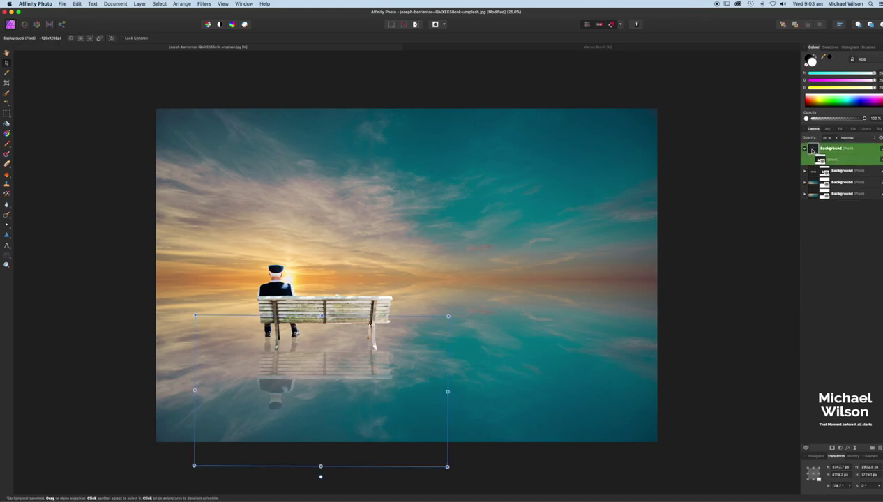
{"action": "left_click", "coordinate": [822, 170]}
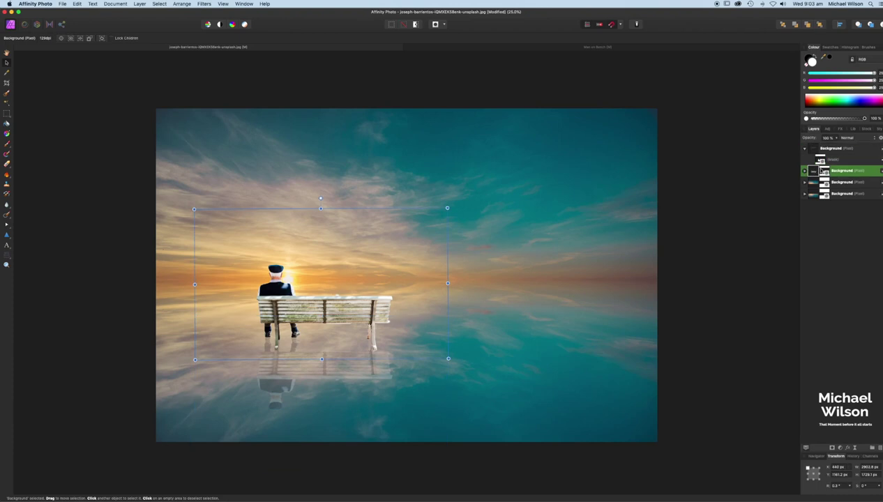
{"action": "left_click", "coordinate": [820, 160]}
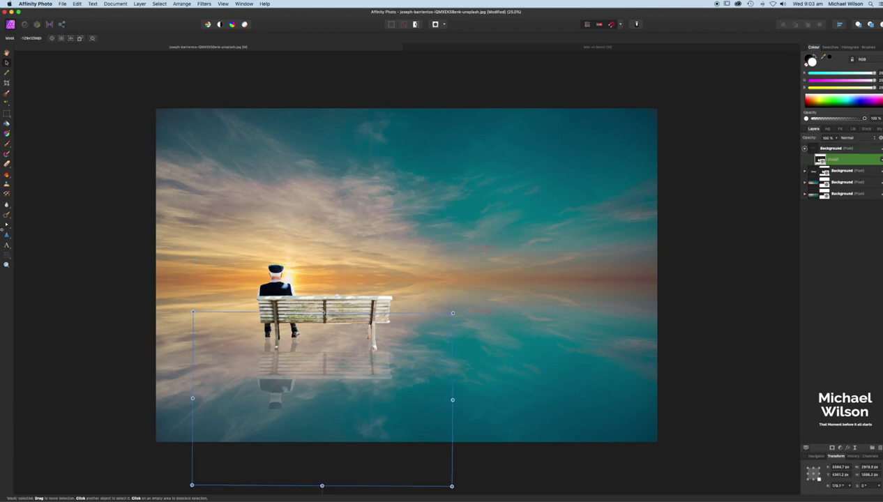
{"action": "left_click", "coordinate": [7, 152]}
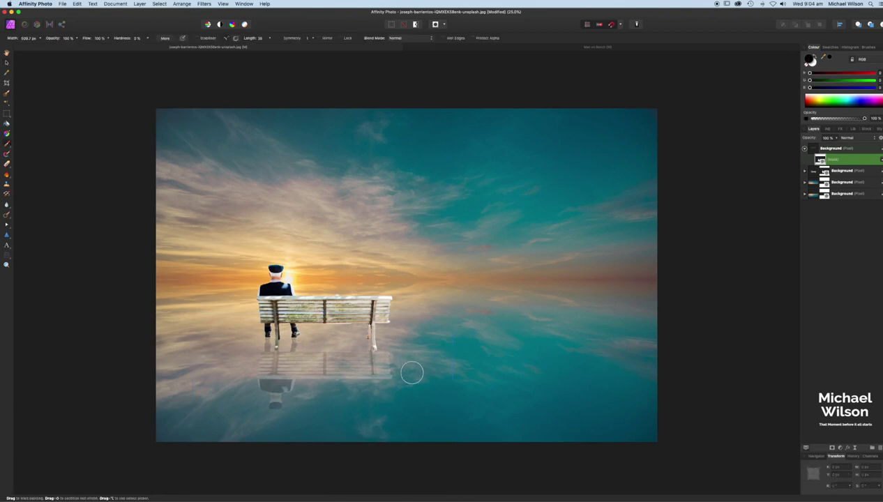
{"action": "key", "text": "bracketleft"}
{"action": "key", "text": "bracketleft"}
{"action": "key", "text": "bracketleft"}
{"action": "key", "text": "bracketleft"}
{"action": "key", "text": "bracketleft"}
{"action": "key", "text": "bracketleft"}
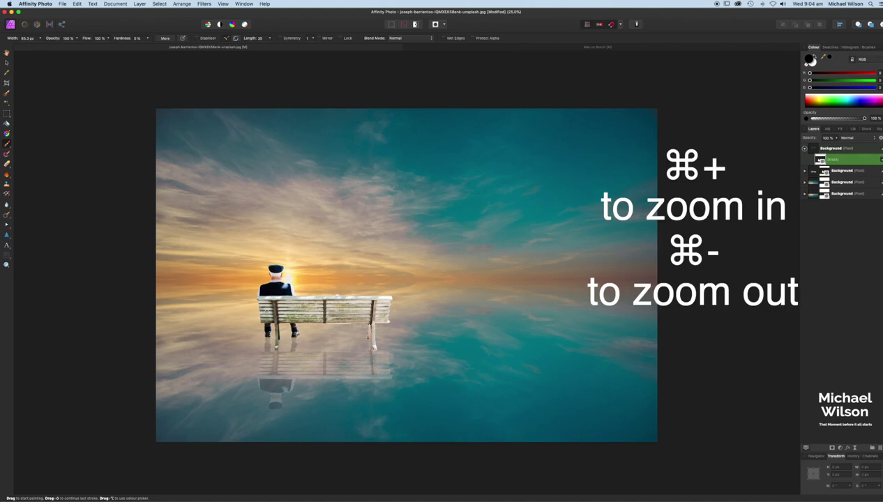
{"action": "key", "text": "super+equal"}
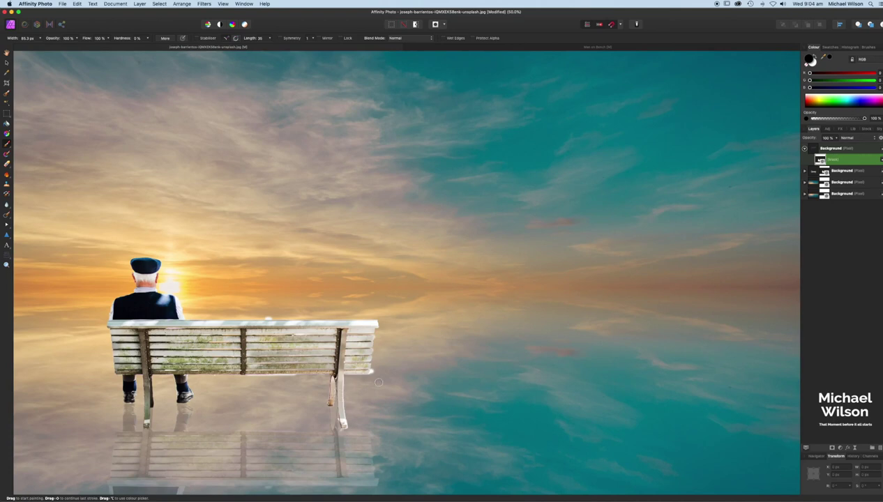
{"action": "key", "text": "super+minus"}
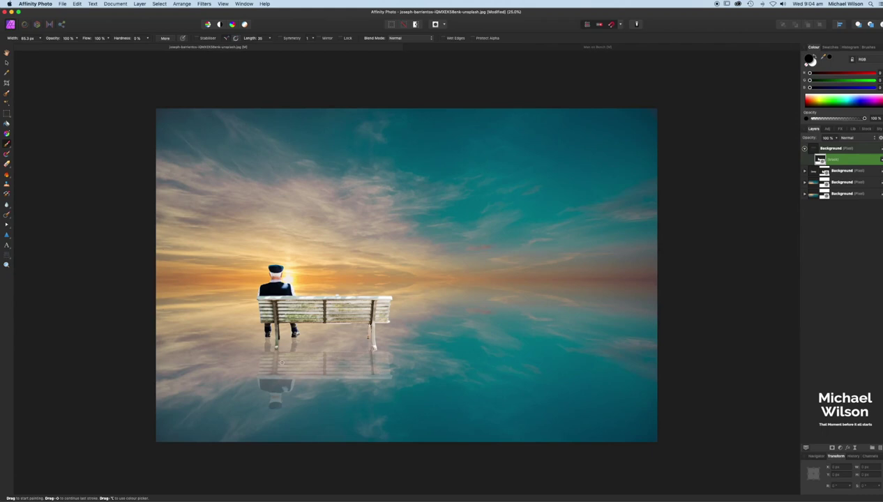
Step: Add a Colour Overlay effect to the reflection layer to darken it into a shadow
{"action": "key", "text": "v"}
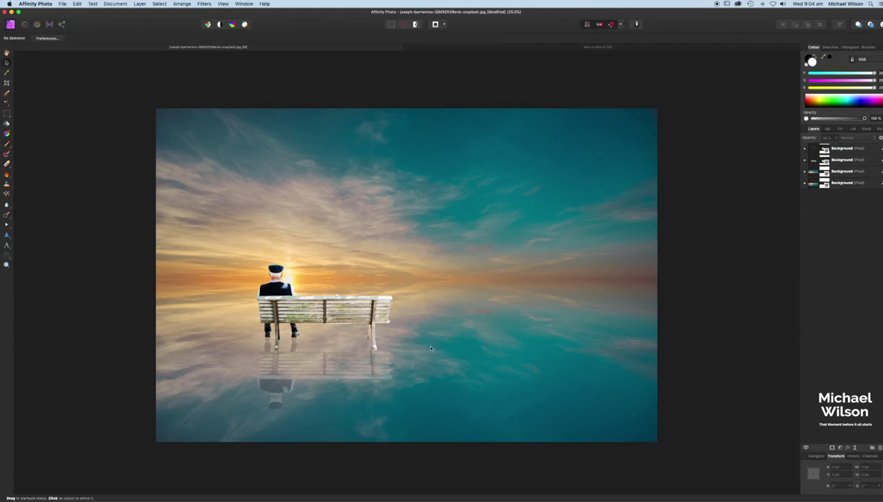
{"action": "left_click", "coordinate": [811, 150]}
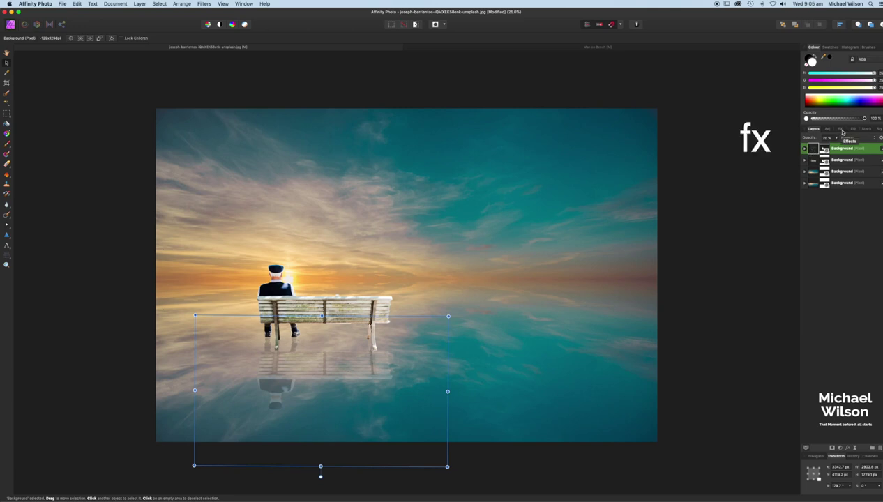
{"action": "left_click", "coordinate": [840, 131]}
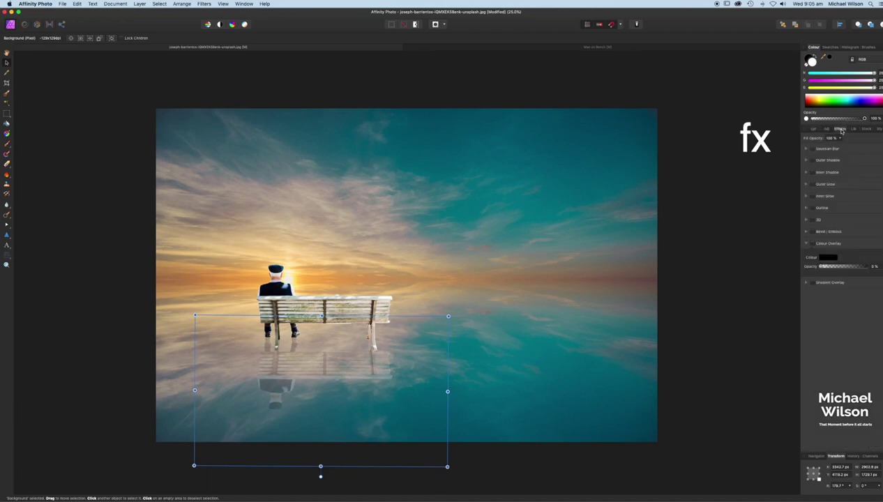
{"action": "left_click", "coordinate": [813, 245]}
{"action": "left_click", "coordinate": [813, 129]}
{"action": "left_click", "coordinate": [694, 291]}
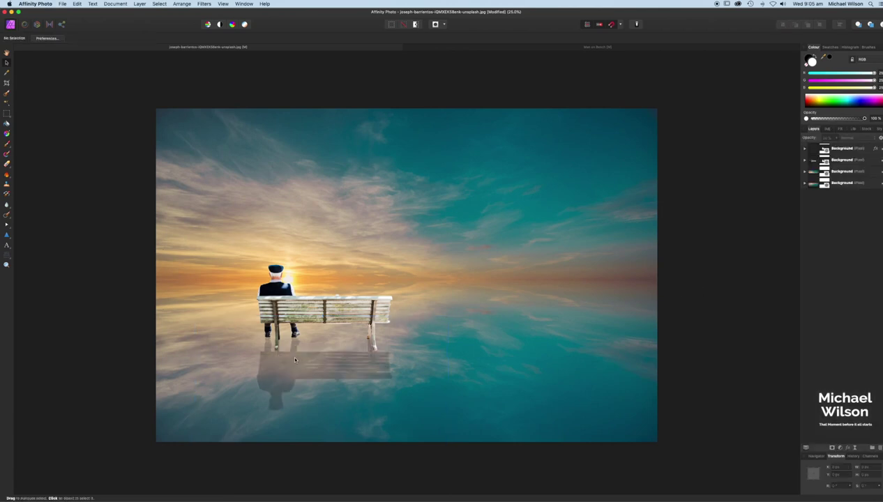